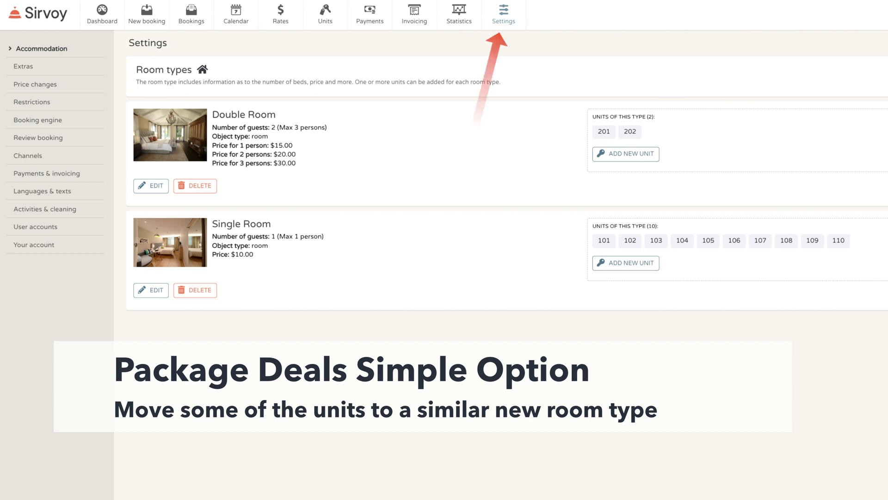
- Add a new room type named 'Single Room with Breakfast' with description 'Test'
left_click(511, 6)
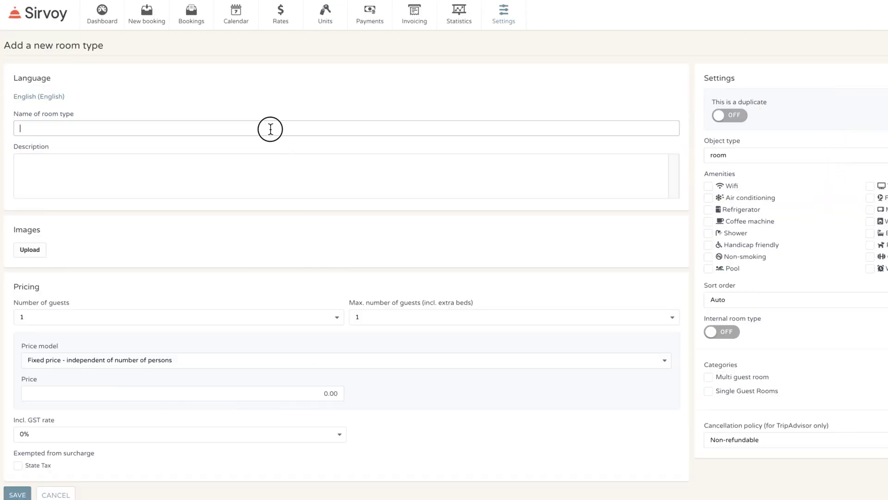
left_click(271, 129)
left_click(117, 149)
left_click(105, 172)
type("Test")
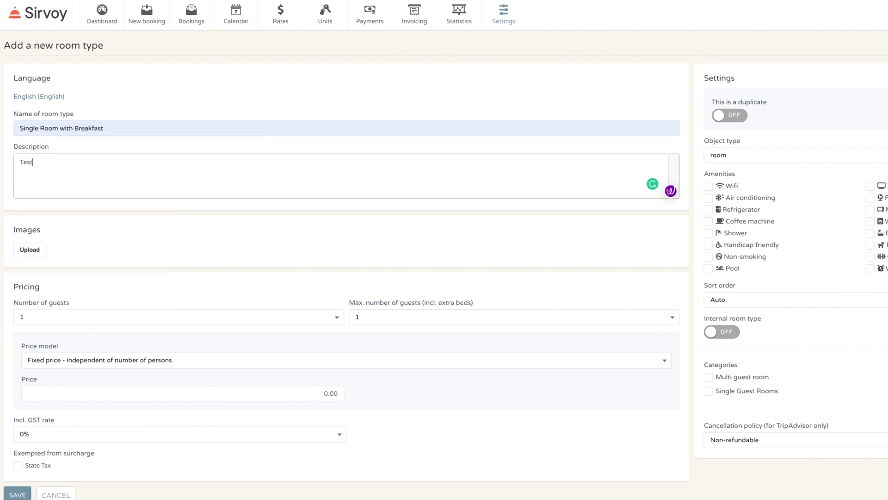
- Attach the Single.jpg photo, set the price to 15.00, and save the room type
left_click(28, 251)
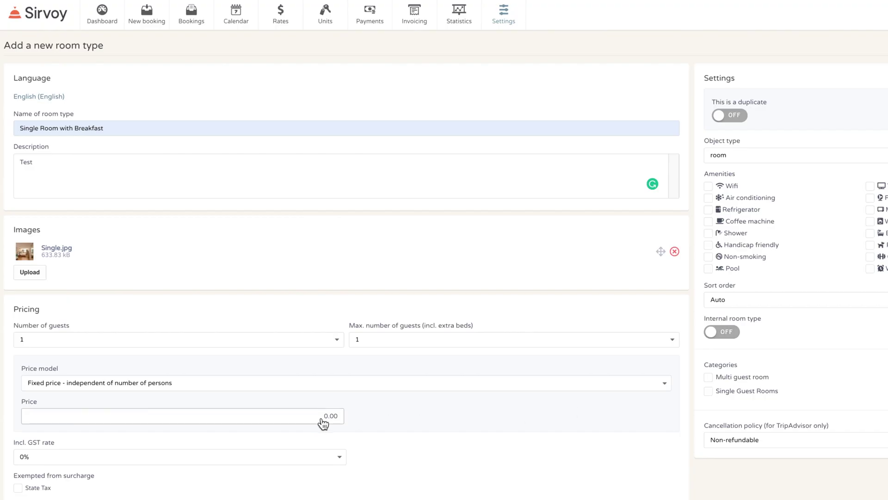
left_click(326, 419)
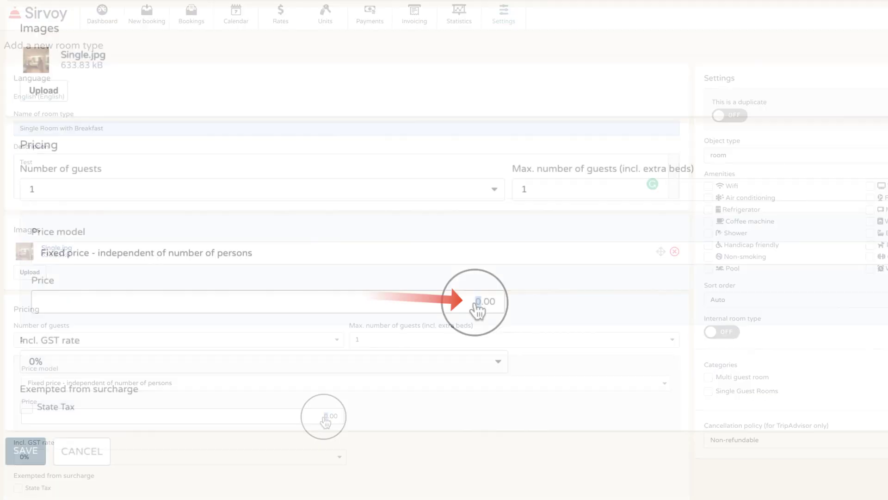
type("15")
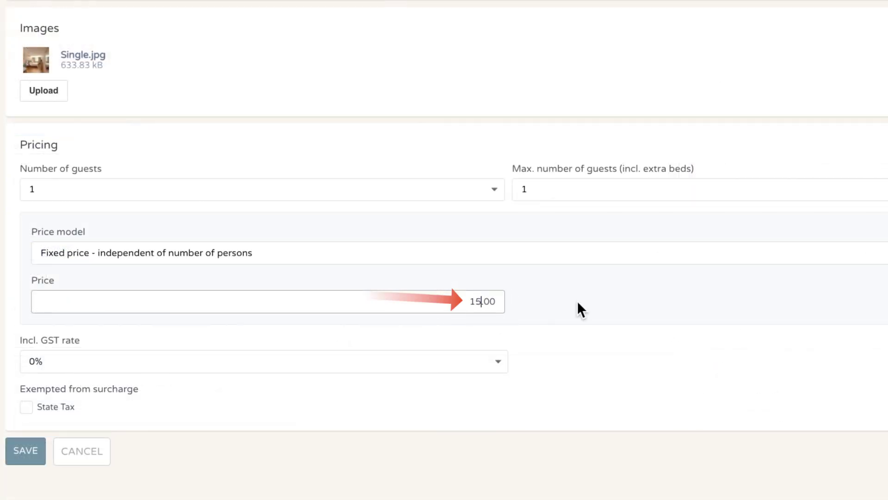
left_click(623, 301)
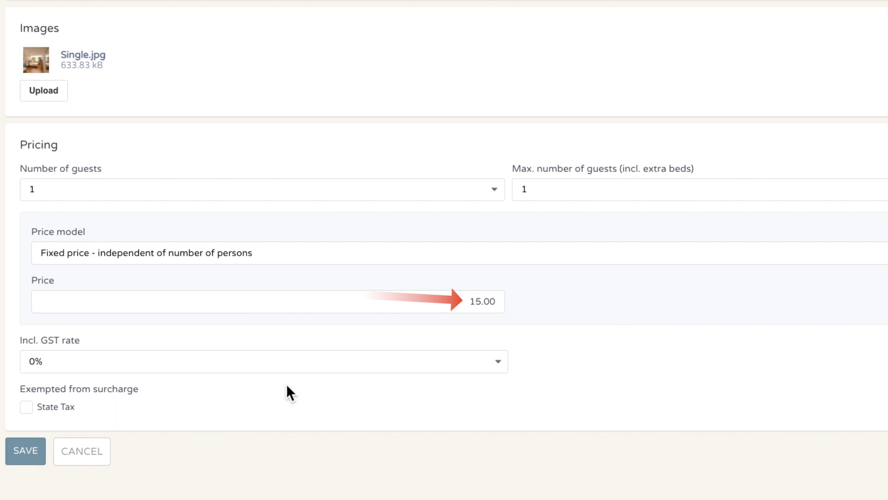
left_click(21, 459)
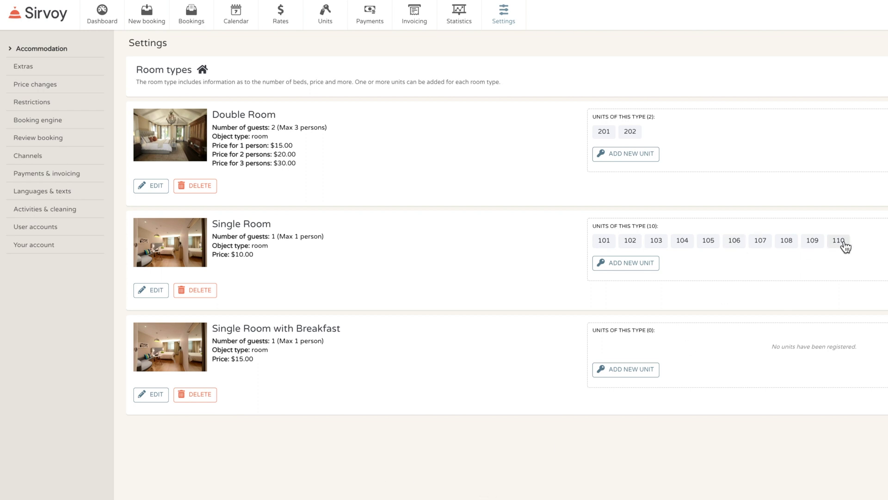
- Reassign unit 106 from Single Room to Single Room with Breakfast
left_click(734, 240)
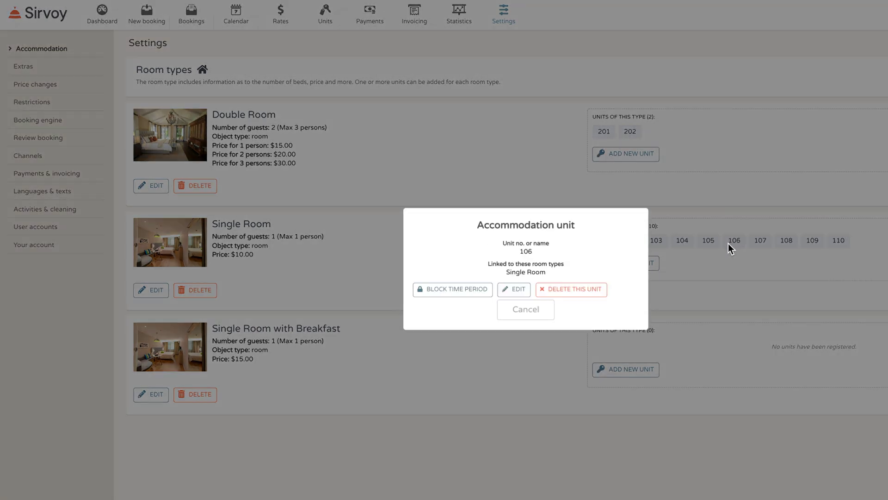
left_click(516, 289)
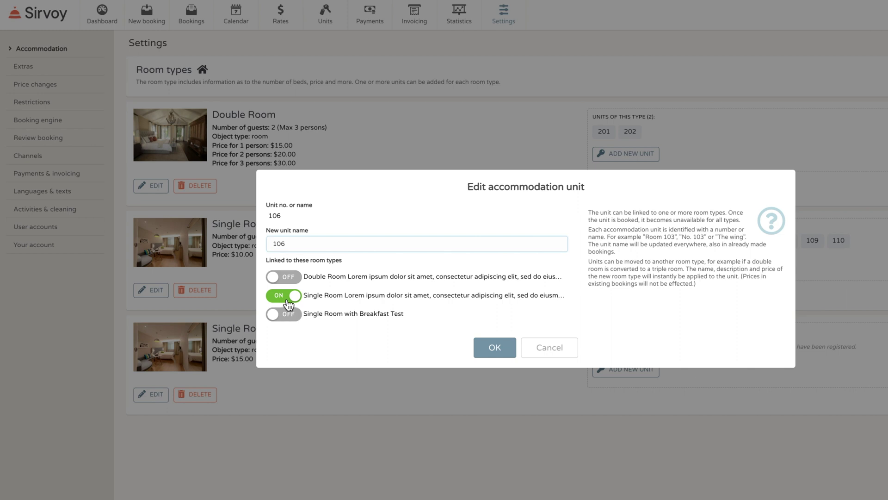
left_click(286, 300)
left_click(286, 316)
left_click(485, 352)
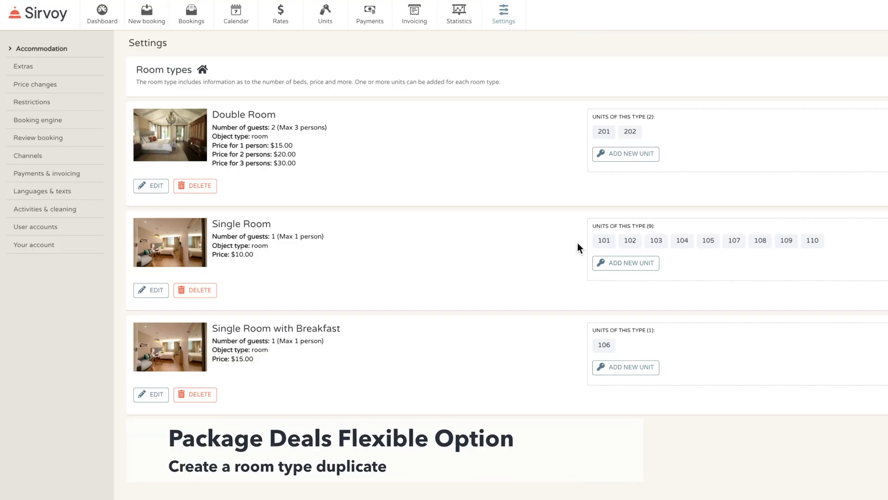
- Return unit 106 to Single Room, then delete the Single Room with Breakfast type
left_click(604, 346)
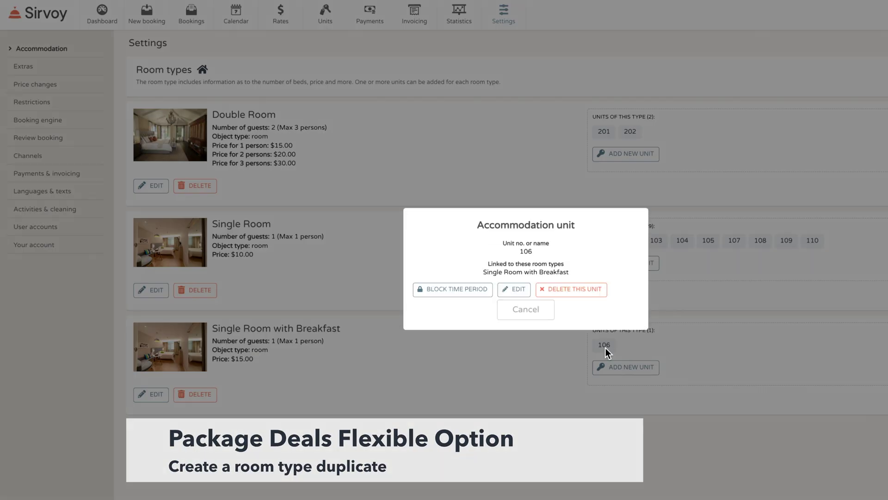
left_click(505, 288)
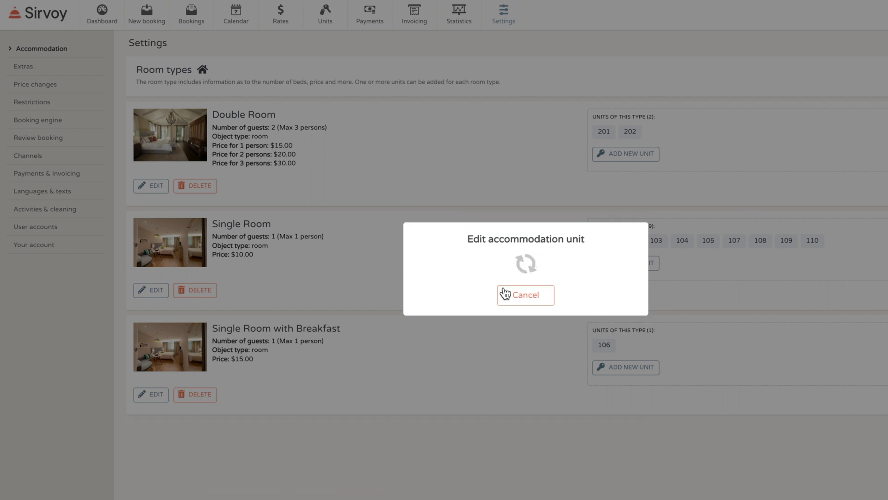
left_click(292, 315)
left_click(291, 296)
left_click(491, 349)
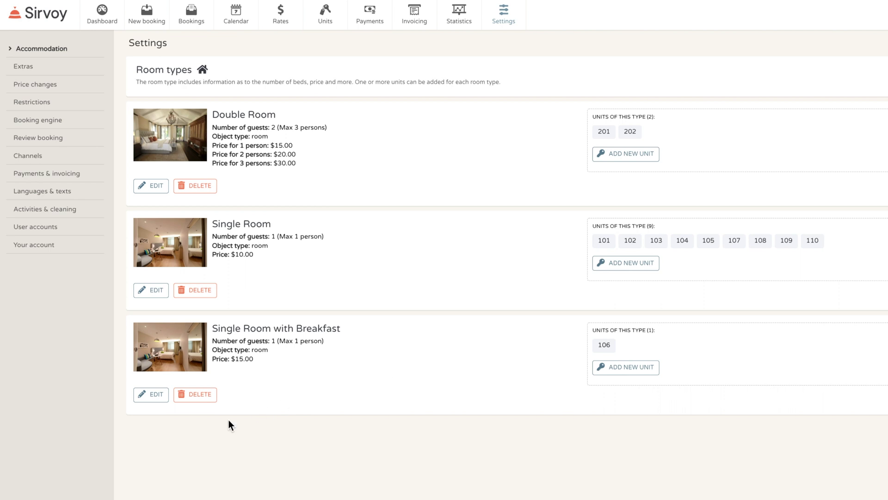
left_click(187, 401)
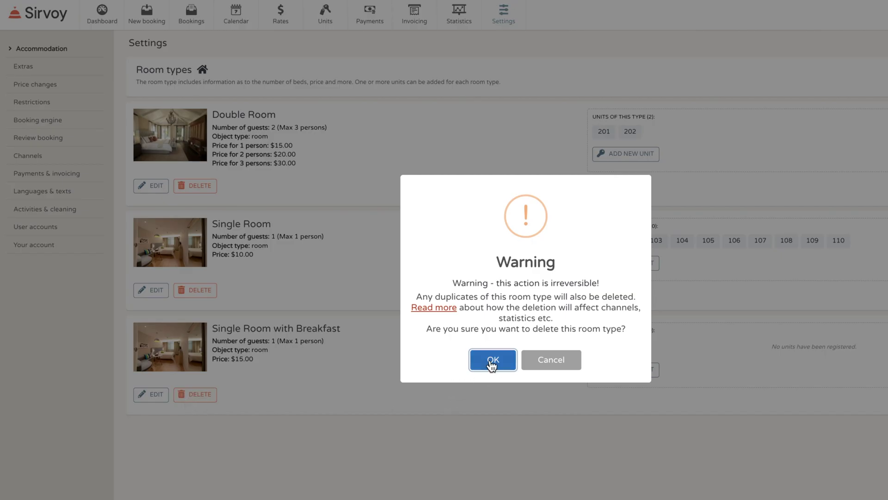
left_click(491, 361)
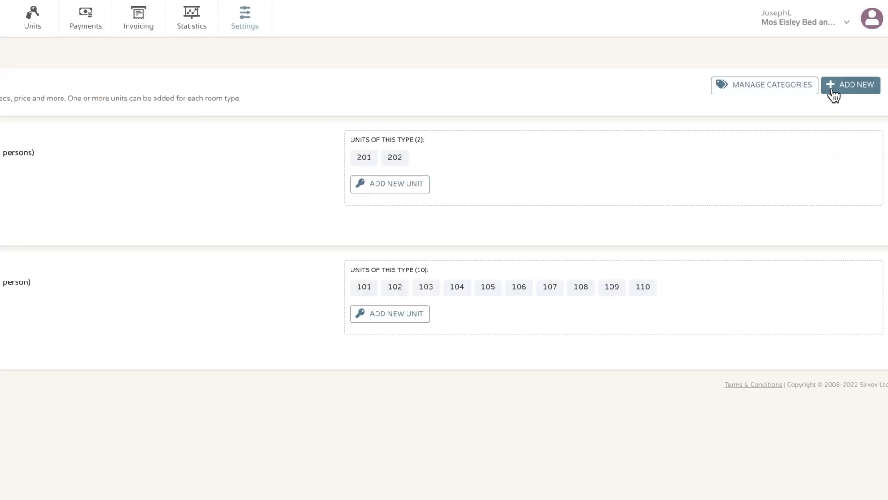
- Start a new room type marked as a duplicate of Single Room
left_click(833, 91)
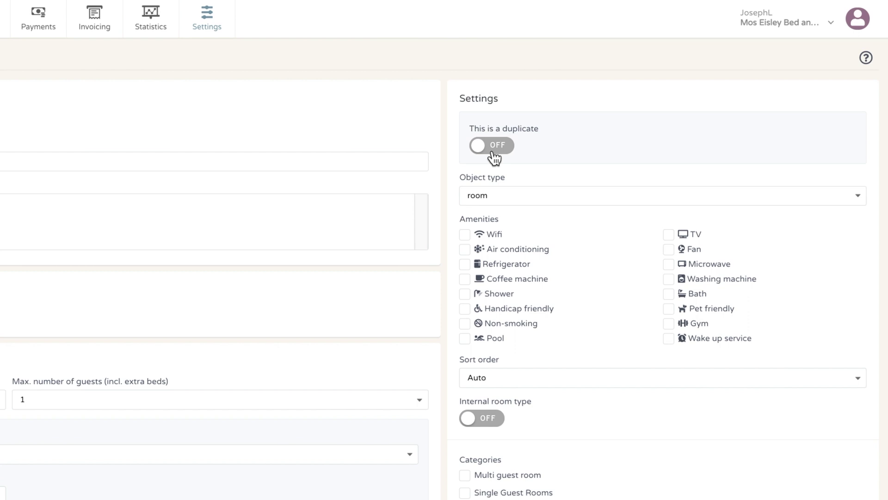
left_click(493, 153)
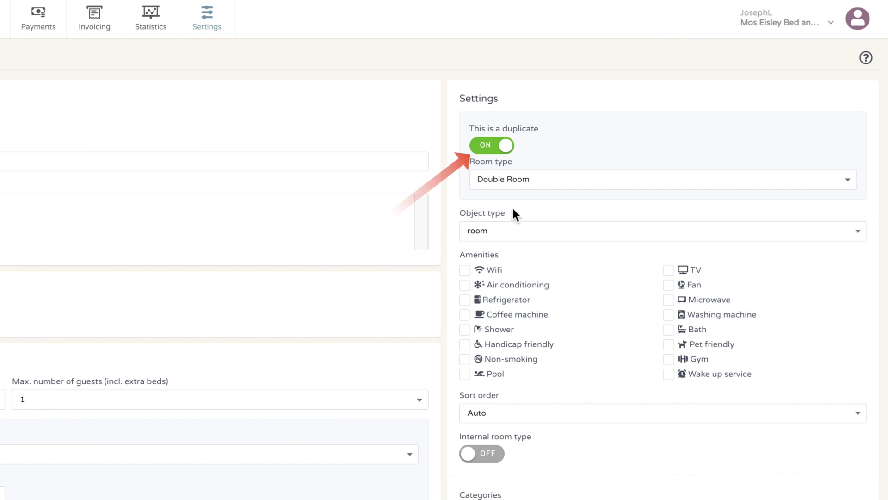
left_click(542, 177)
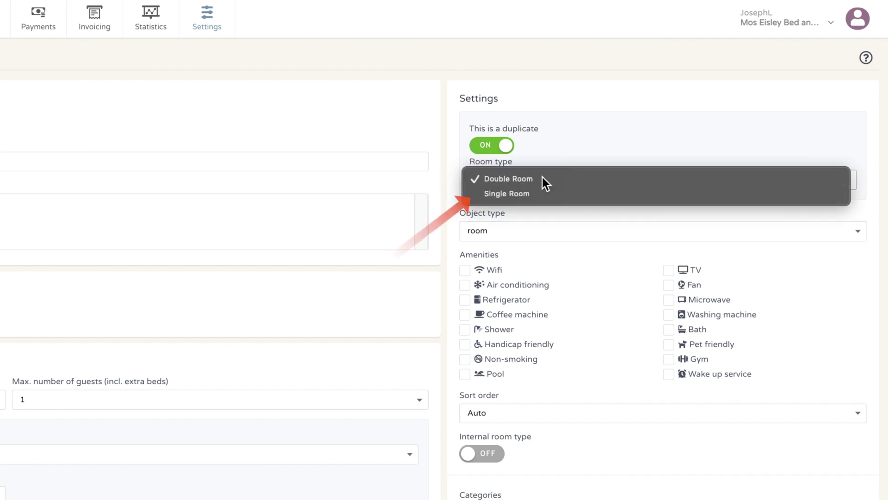
left_click(542, 178)
left_click(542, 178)
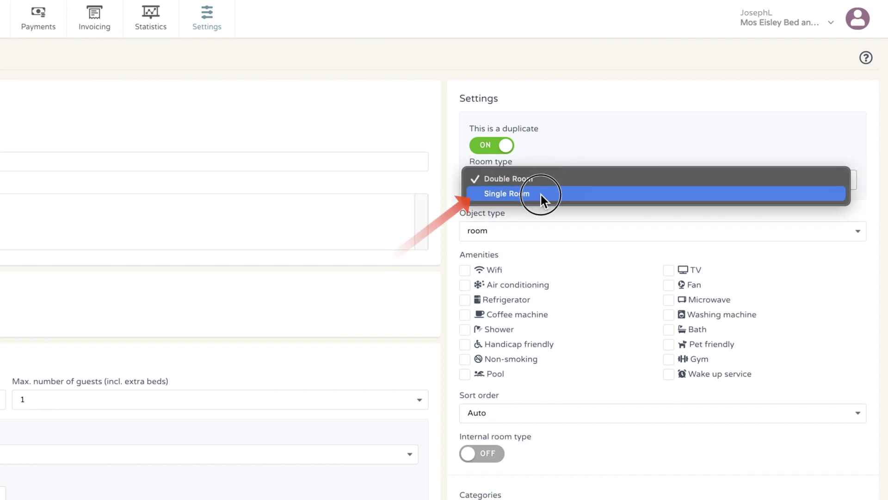
left_click(541, 194)
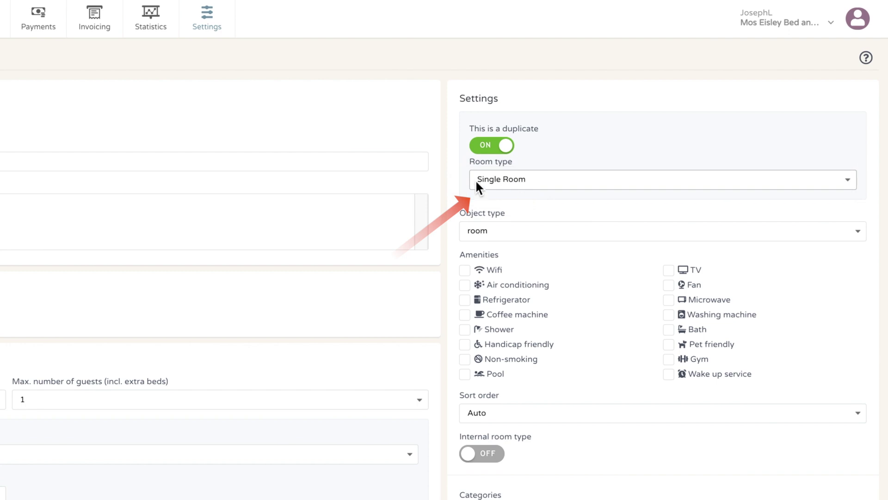
- Name it 'Single Room with Breakfast', describe it as 'Test', and price it at 15.00
left_click(296, 124)
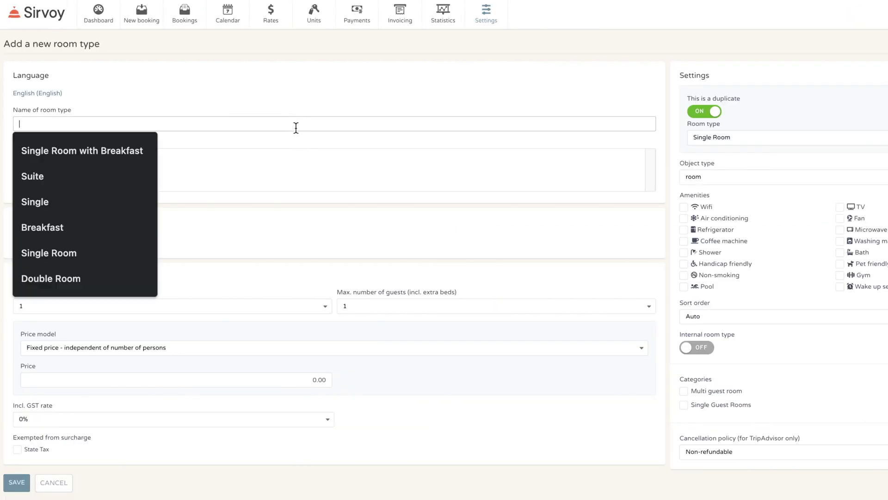
left_click(108, 151)
left_click(111, 163)
type("Test")
double_click(313, 380)
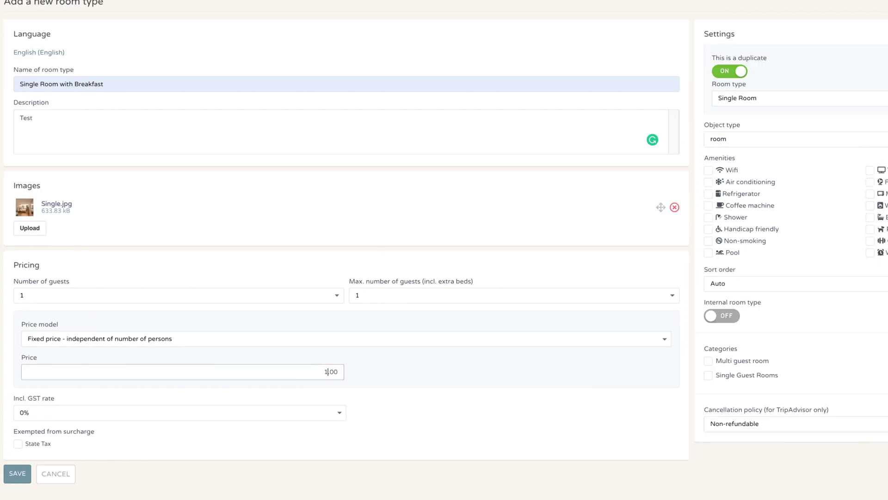
type("15")
left_click(405, 385)
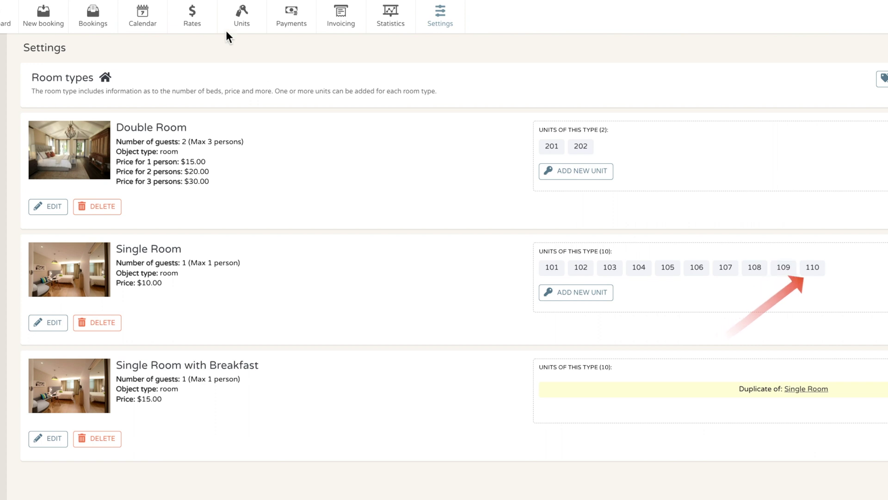
- Start a new booking for 2 persons and search available rooms
left_click(52, 24)
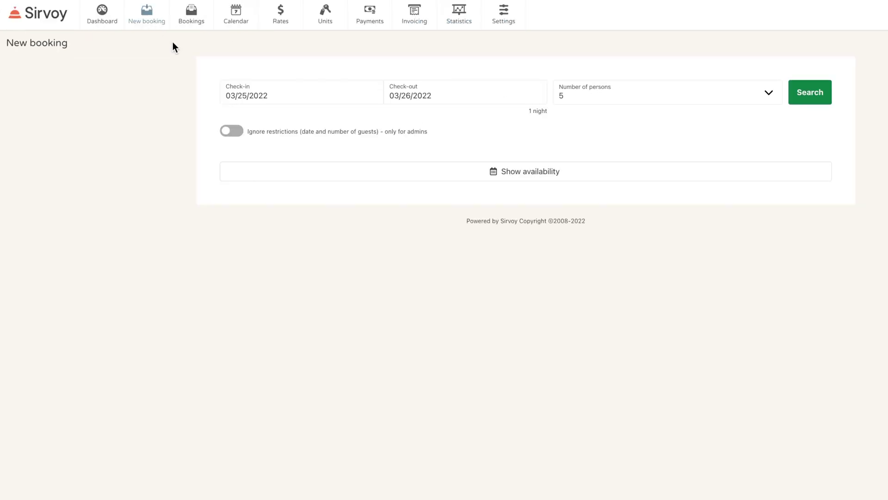
left_click(621, 101)
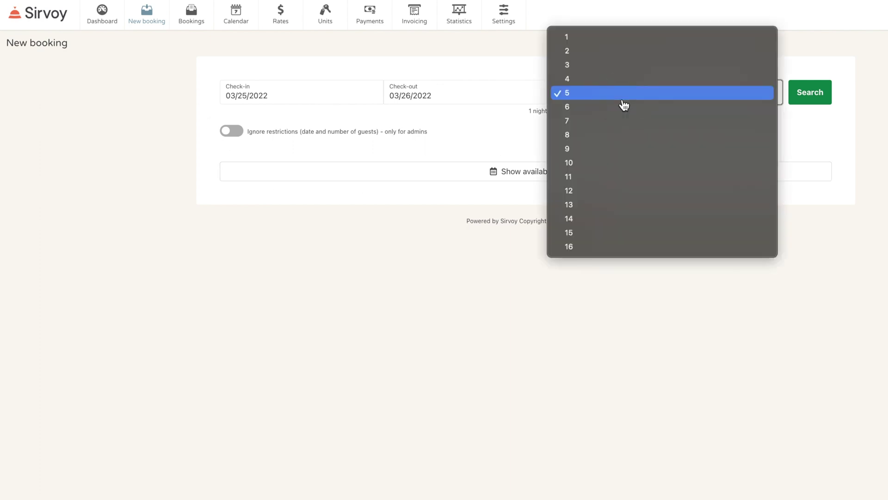
left_click(607, 52)
left_click(817, 93)
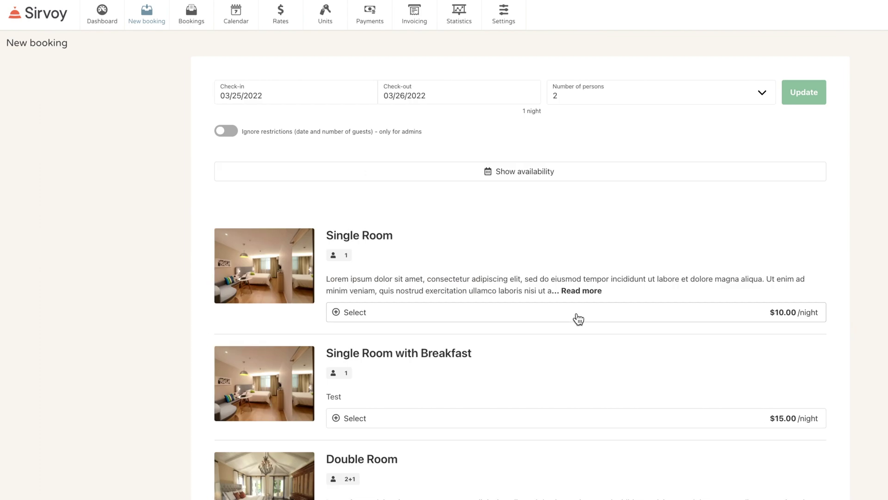
- Select Single Room unit 101 and Single Room with Breakfast unit 102, then proceed
left_click(390, 321)
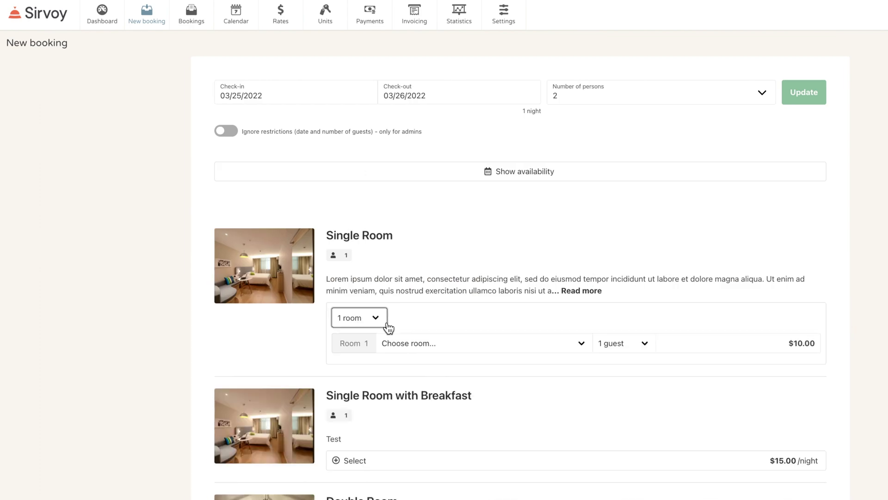
left_click(443, 345)
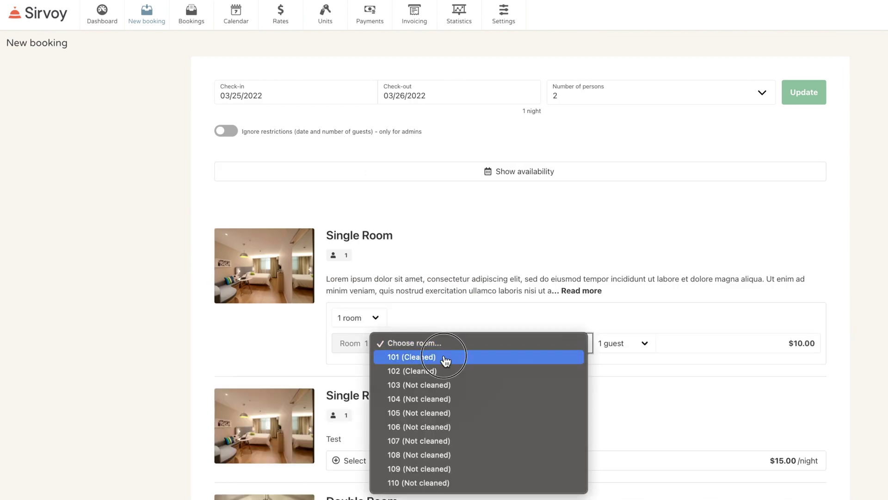
left_click(445, 358)
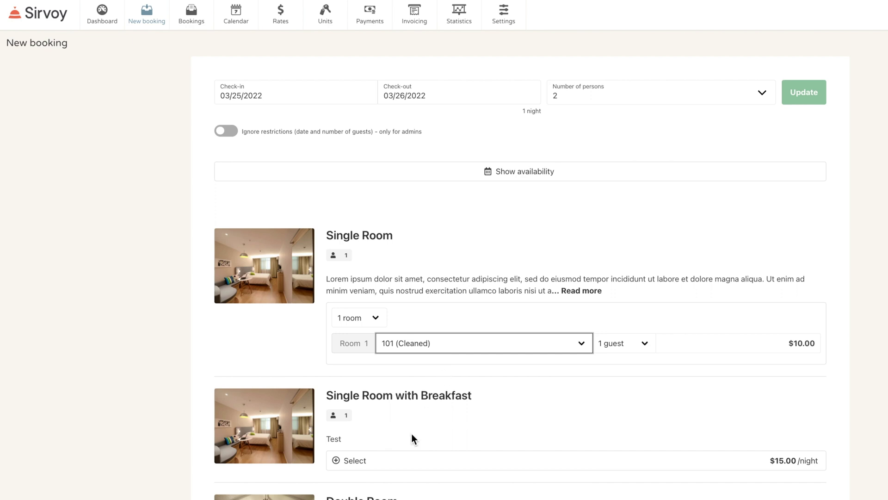
scroll(408, 437, "down", 1)
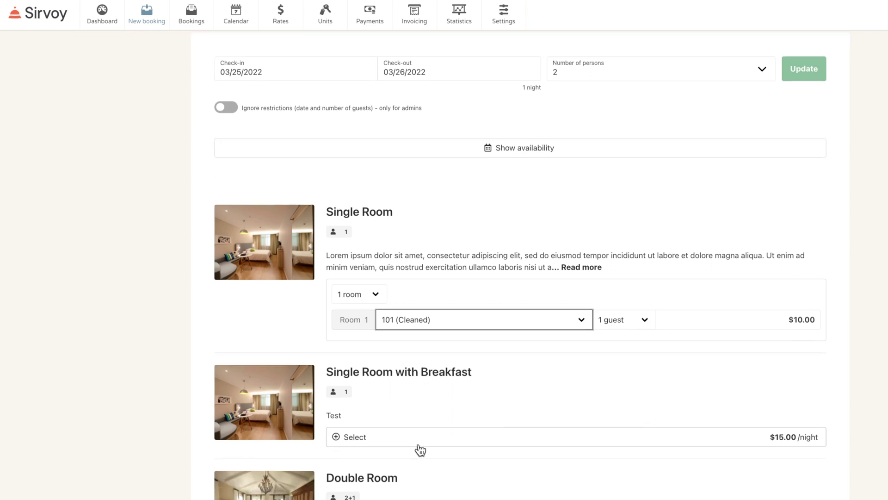
left_click(438, 445)
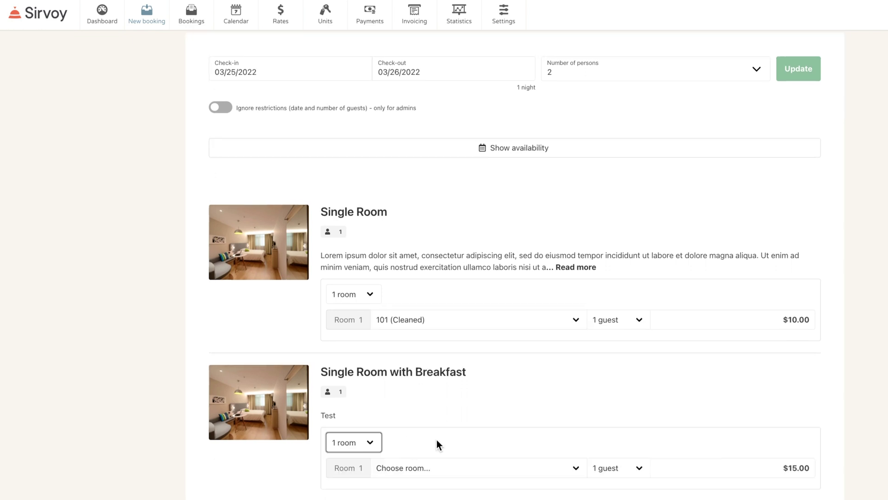
left_click(441, 469)
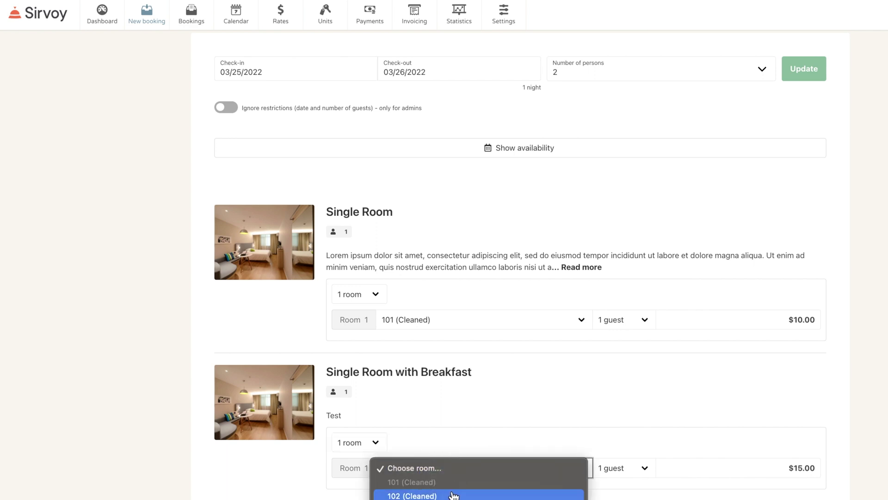
left_click(496, 480)
scroll(600, 396, "down", 1)
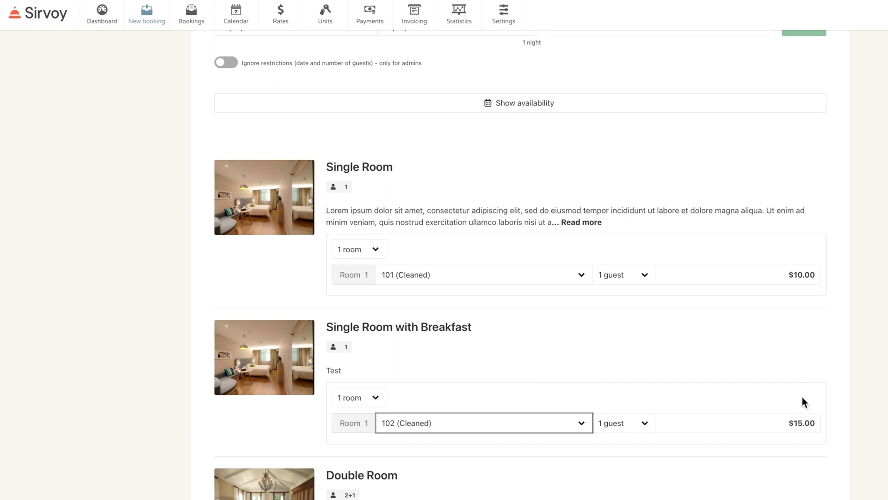
scroll(804, 413, "down", 8)
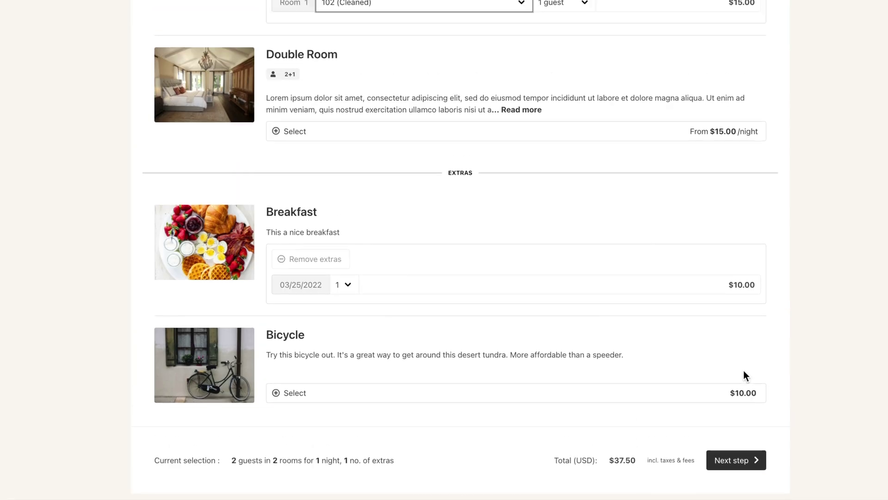
left_click(748, 463)
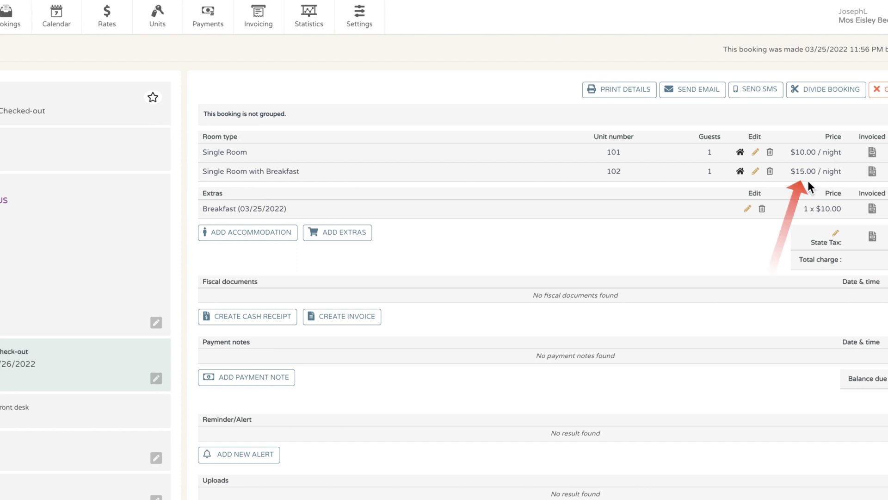
- View the booking calendar showing rooms 101 and 102 booked on 25 March
left_click(59, 33)
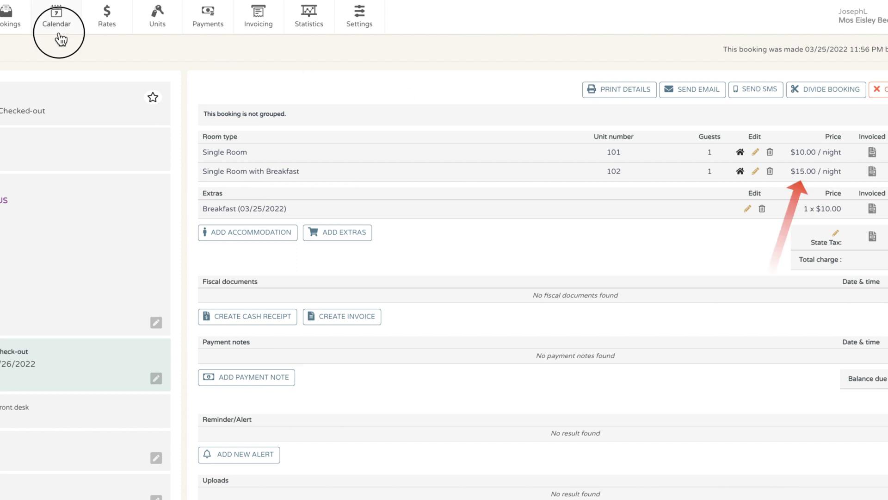